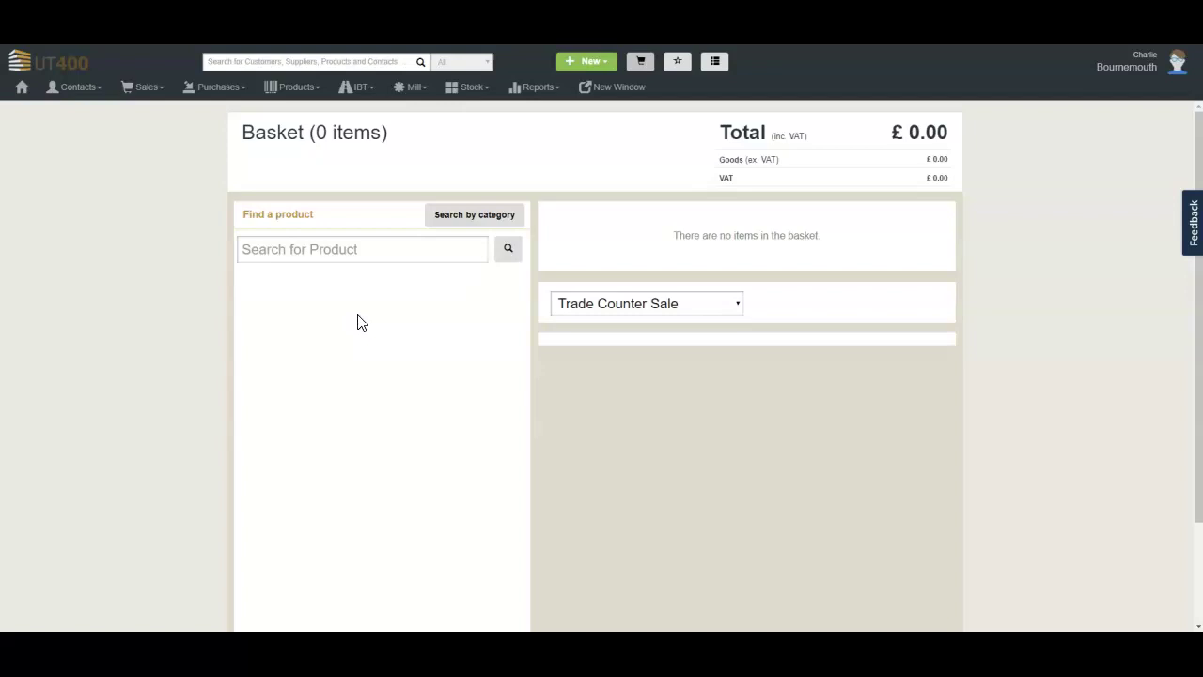
Search the products for plywood and view the product information of the 12MM X 1220 X 2440 Elliotis Plywood.
left_click(250, 252)
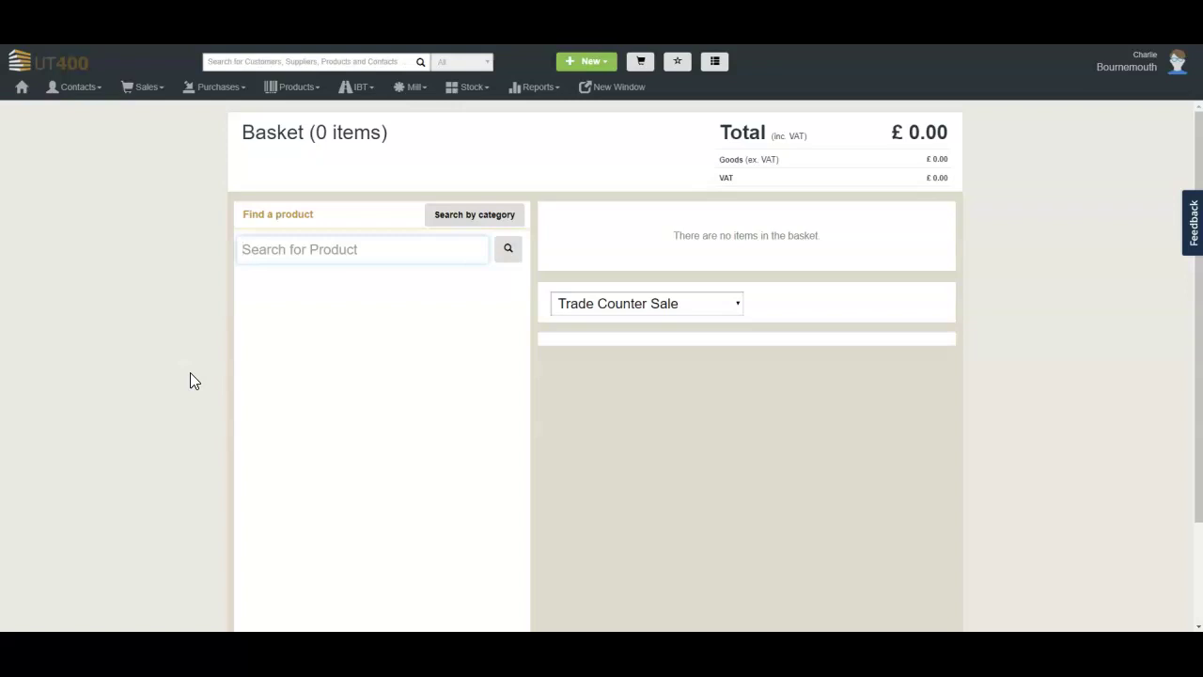
type("plywood")
key("Return")
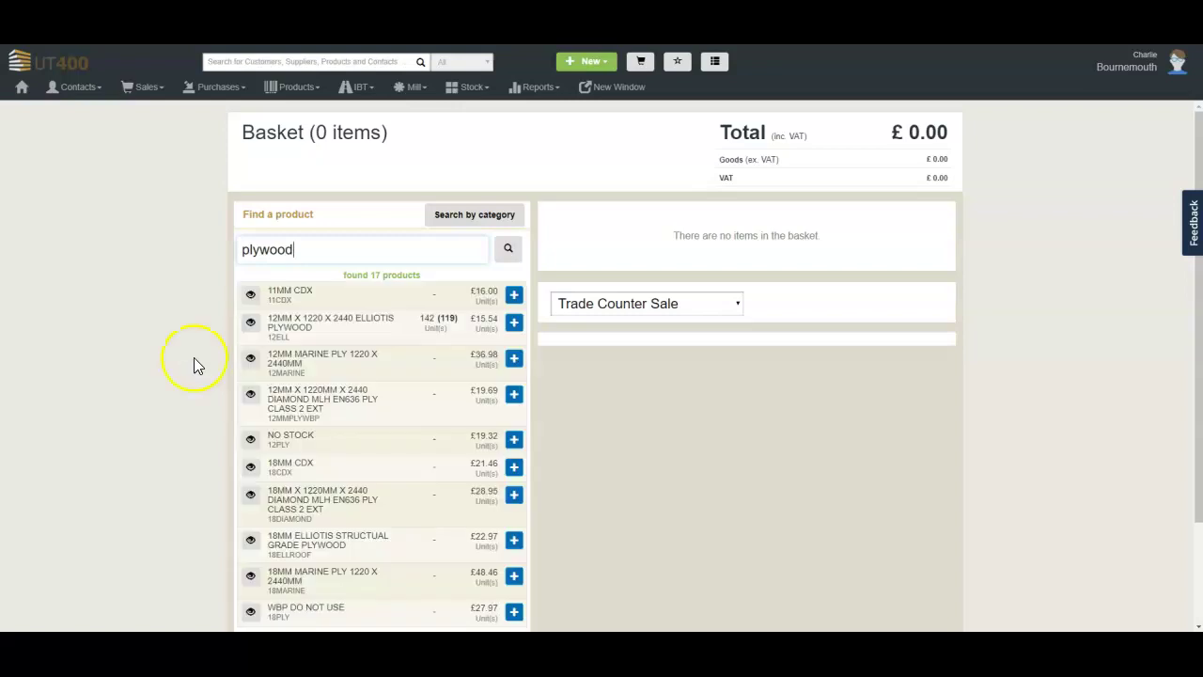
left_click(250, 324)
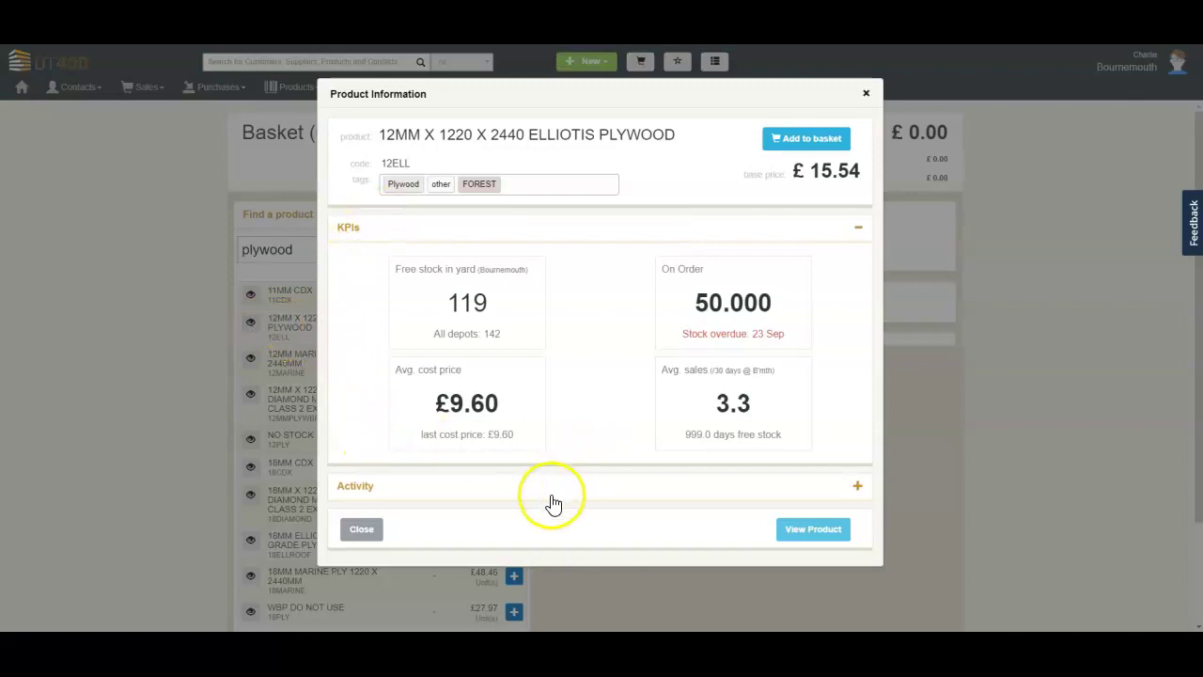
left_click(361, 528)
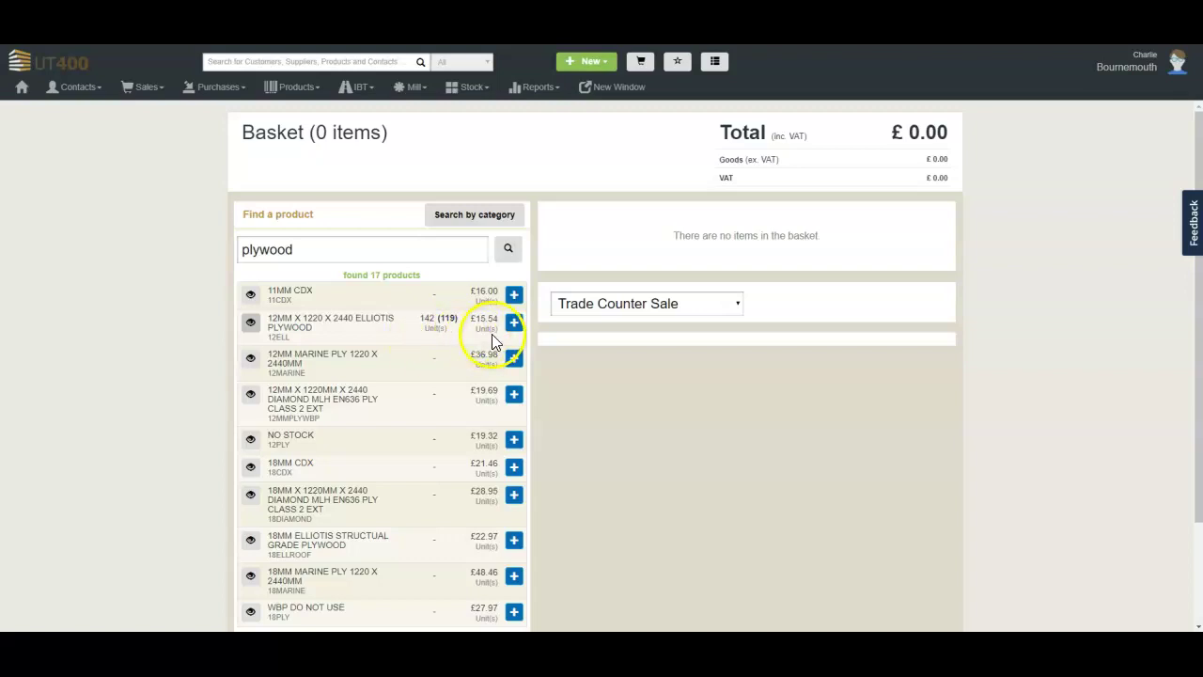
Add the 12MM X 1220 X 2440 Elliotis Plywood to the basket and set its quantity to 3.
left_click(513, 322)
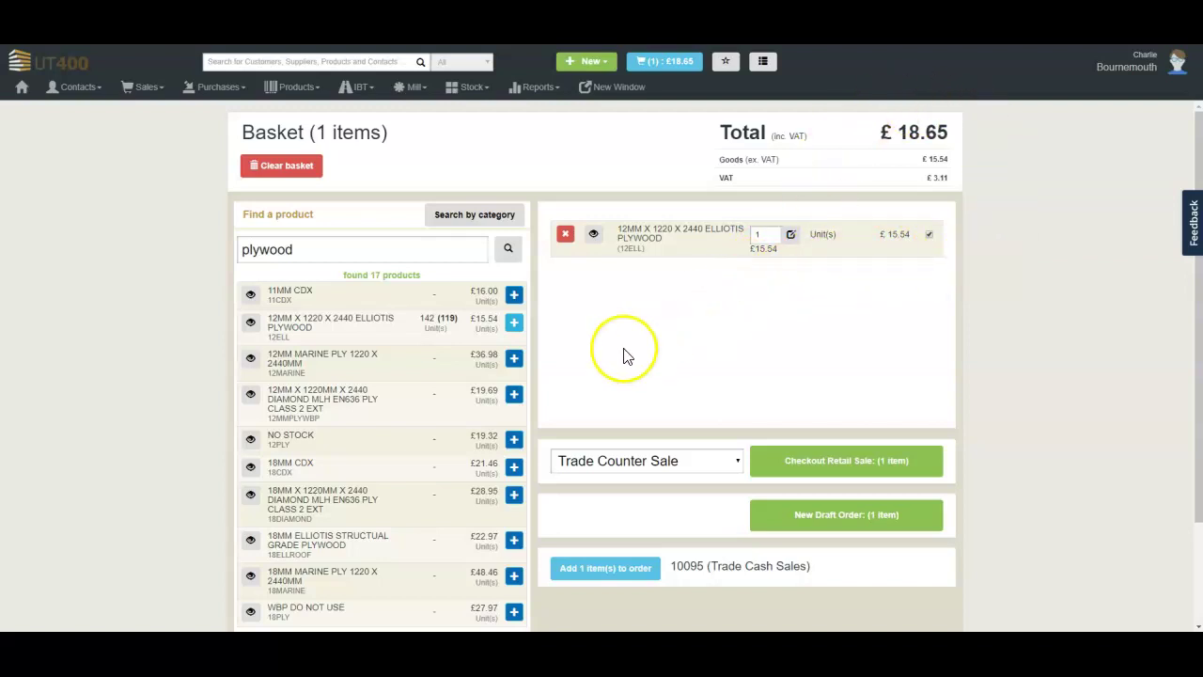
left_click(514, 325)
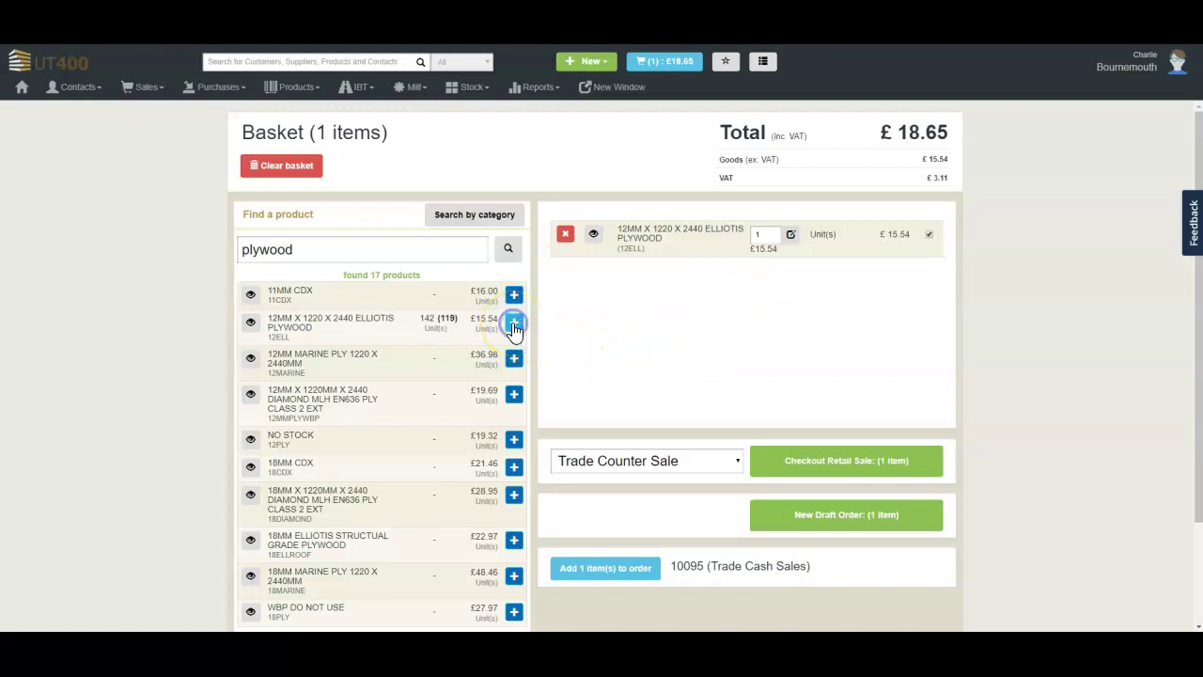
double_click(757, 235)
type("3")
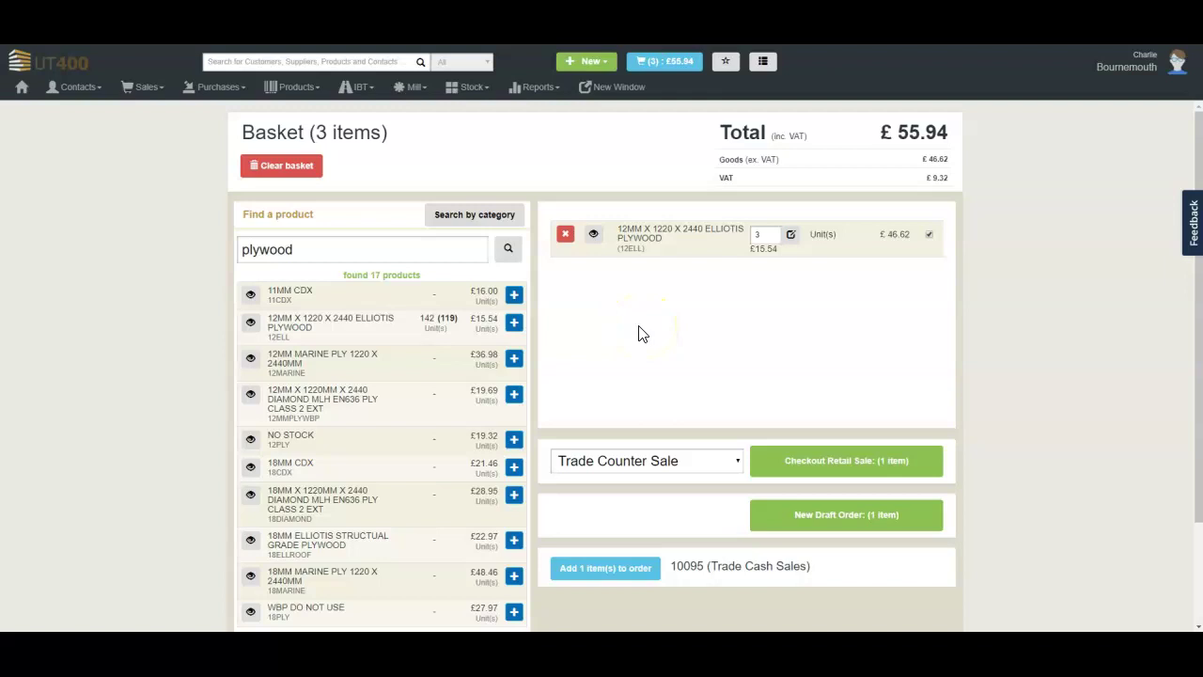
Filter products by category to Lightside, Electrical, and add the 403-01 lighting junction boxes and the 491-01 brown junction box to the basket.
left_click(454, 218)
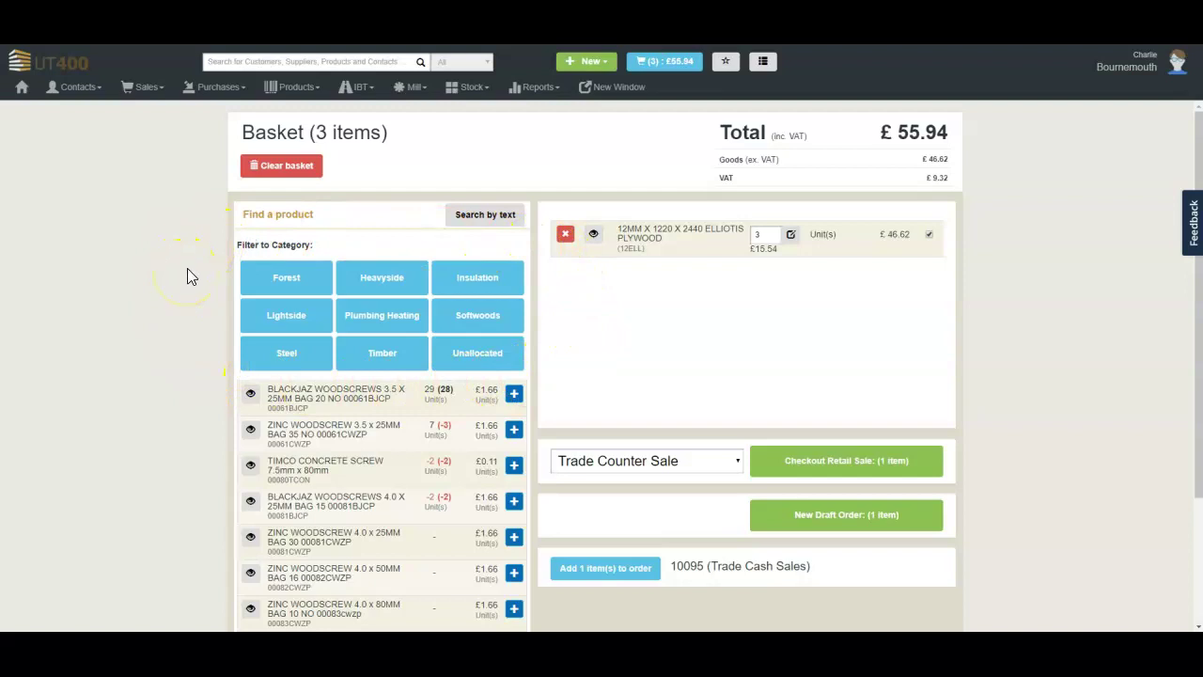
left_click(282, 316)
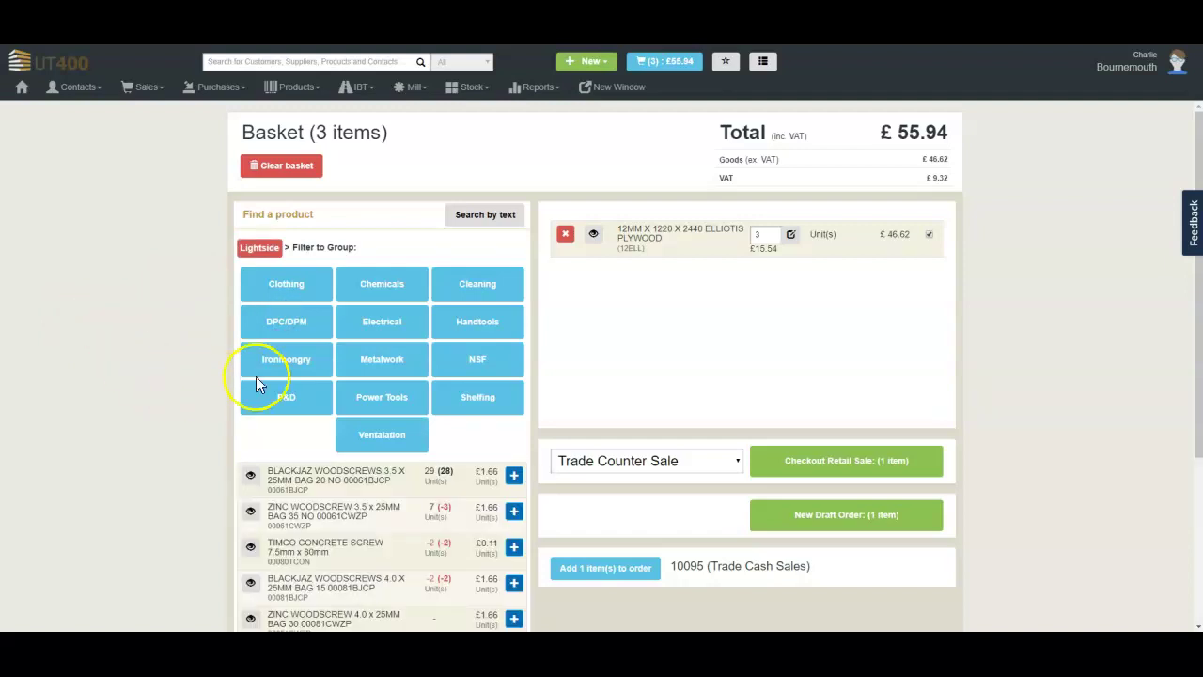
left_click(368, 325)
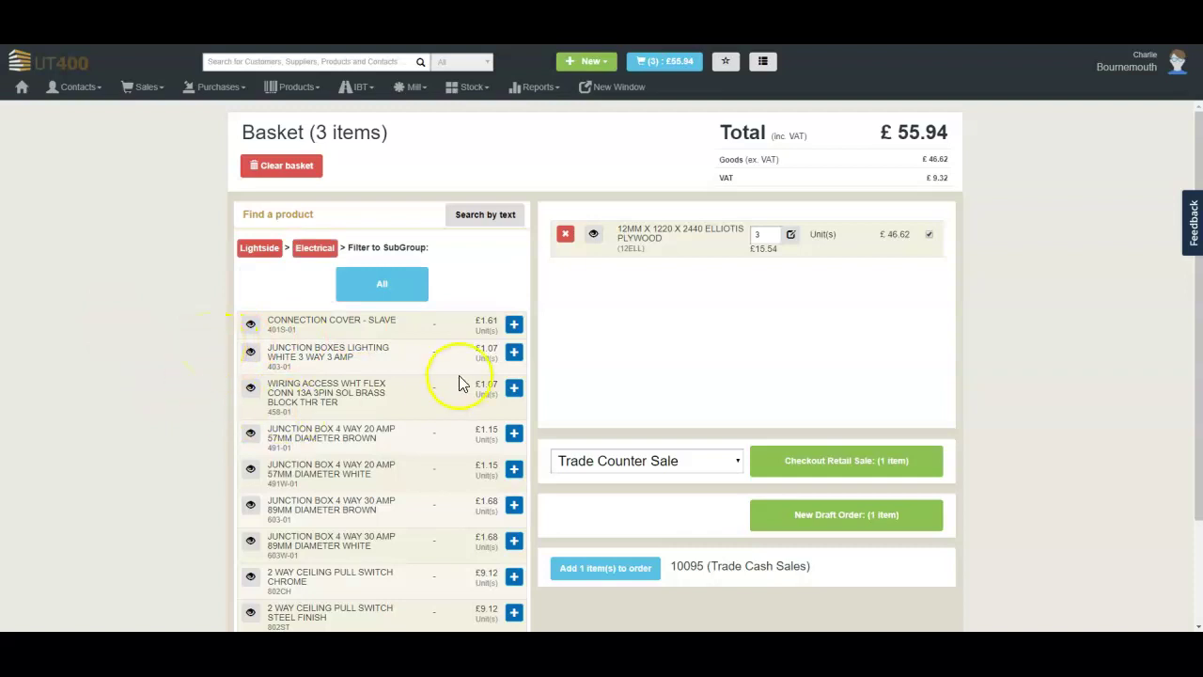
left_click(514, 354)
left_click(514, 433)
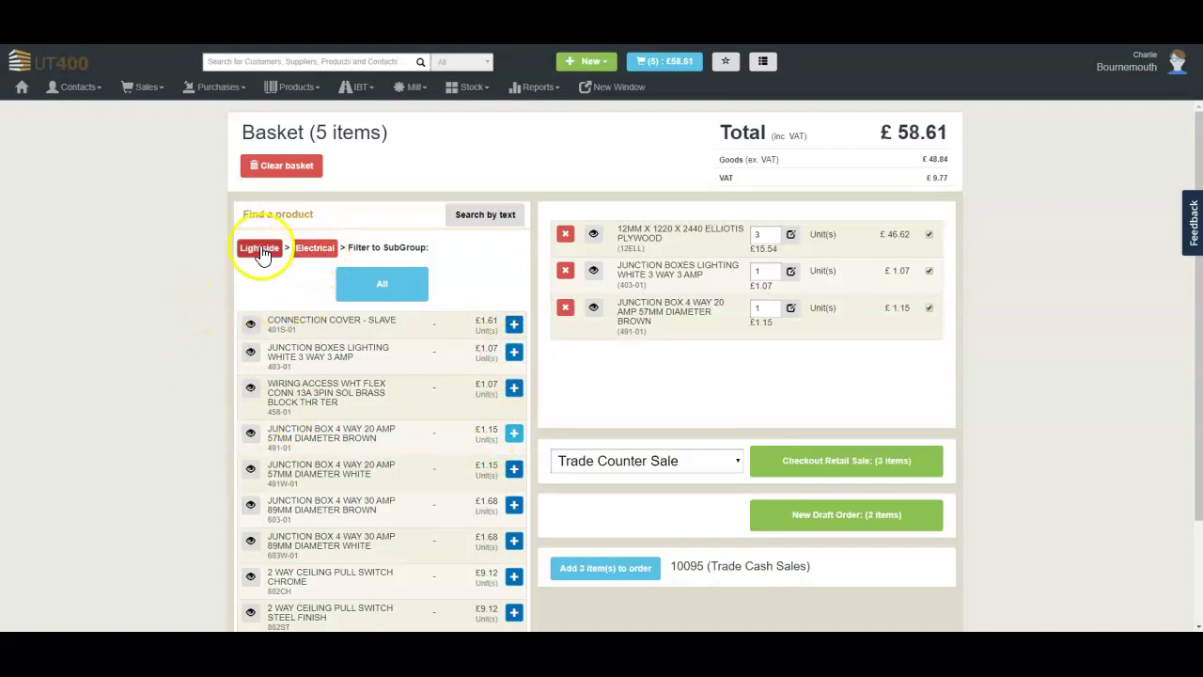
Change the Lightside group filter to Ironmongry and add the Gatemate Prem. Rimlock Double Lock 50MM Black to the basket.
left_click(318, 250)
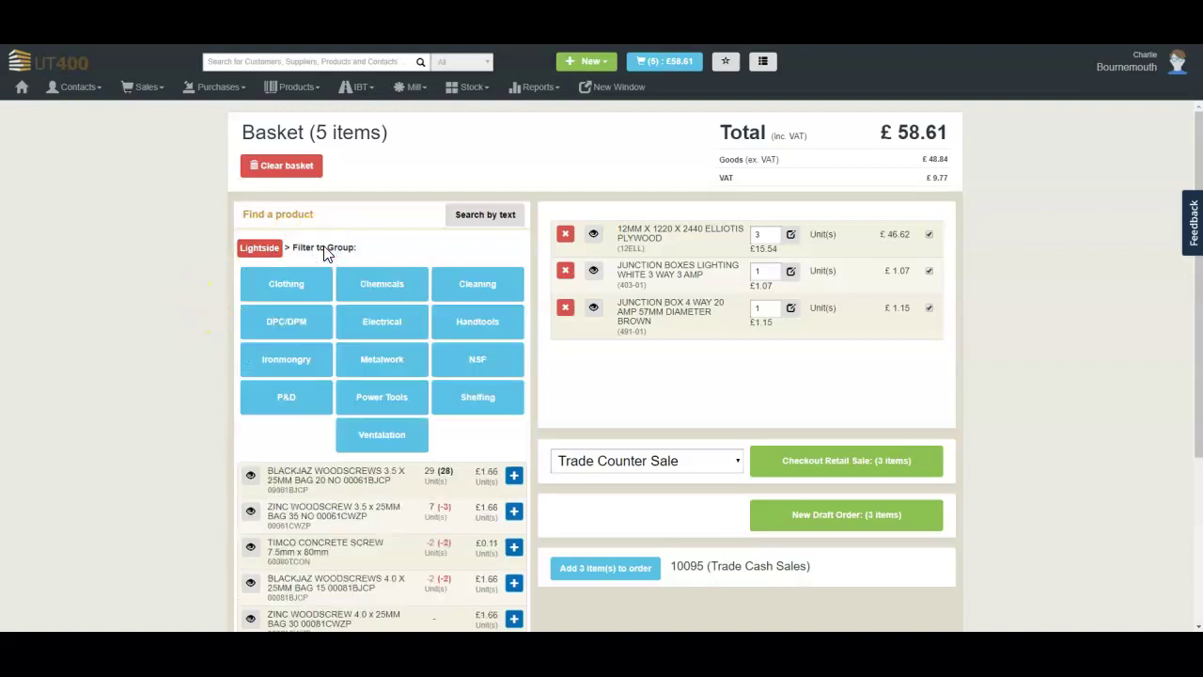
left_click(287, 363)
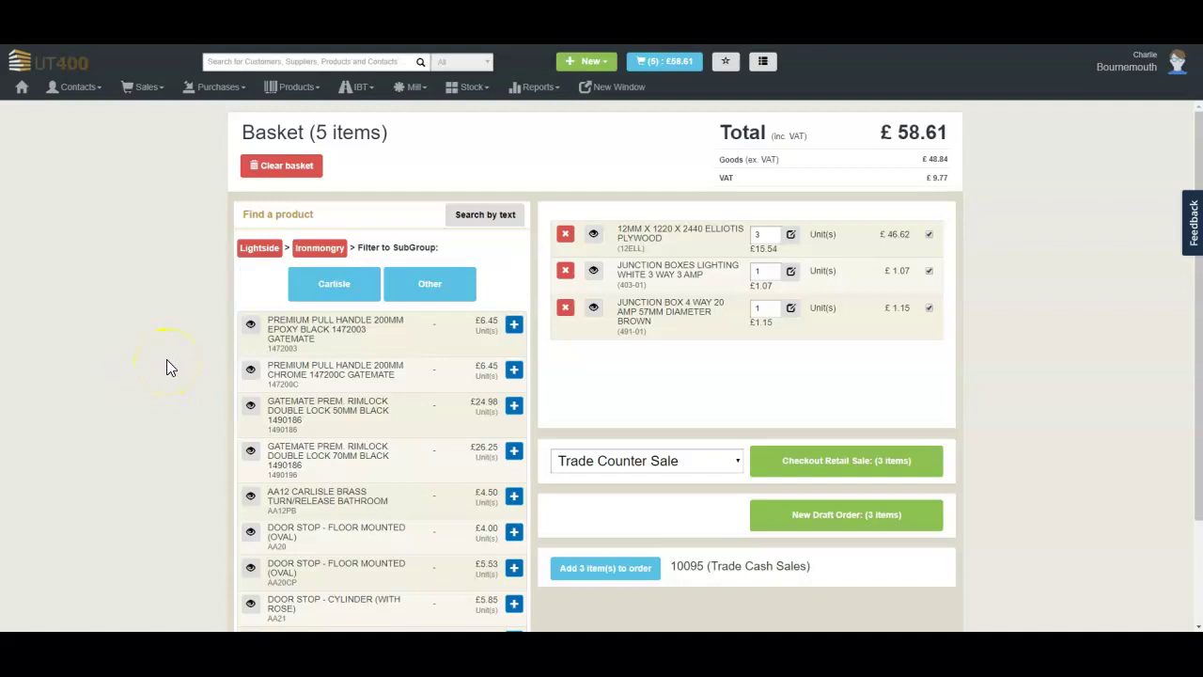
left_click(515, 406)
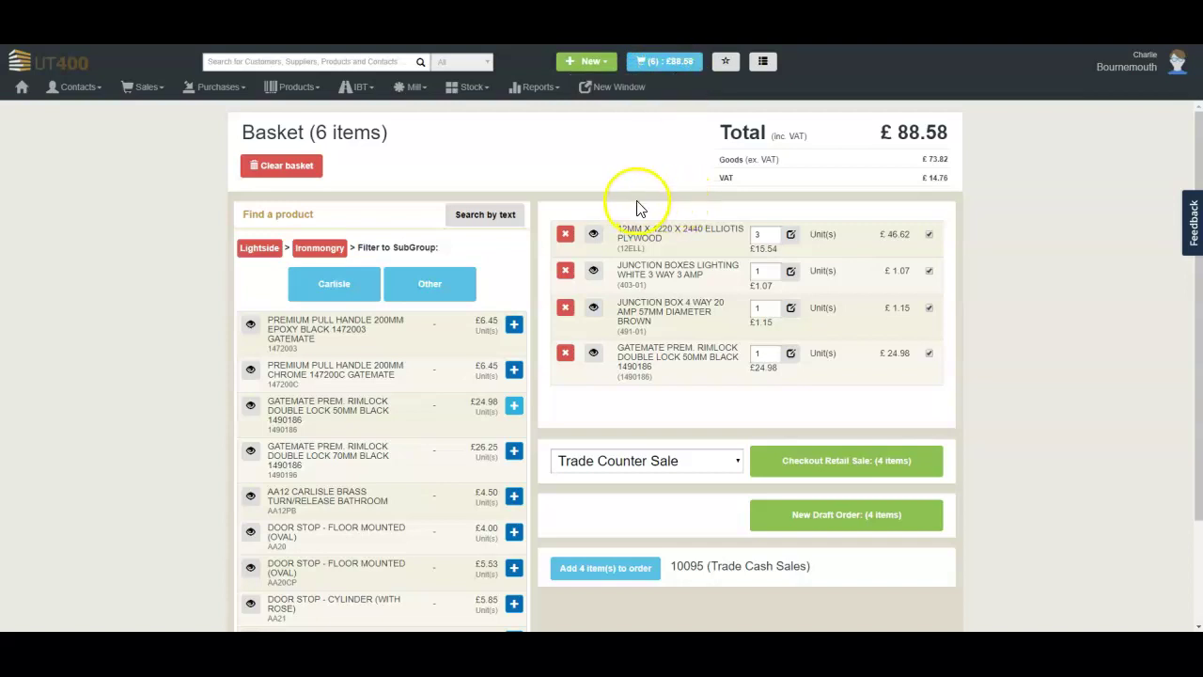
Add the Blackjaz Woodscrews 3.5 x 25MM (00061BJCP) to the basket from the In Stock View of the live products.
left_click(280, 87)
left_click(285, 122)
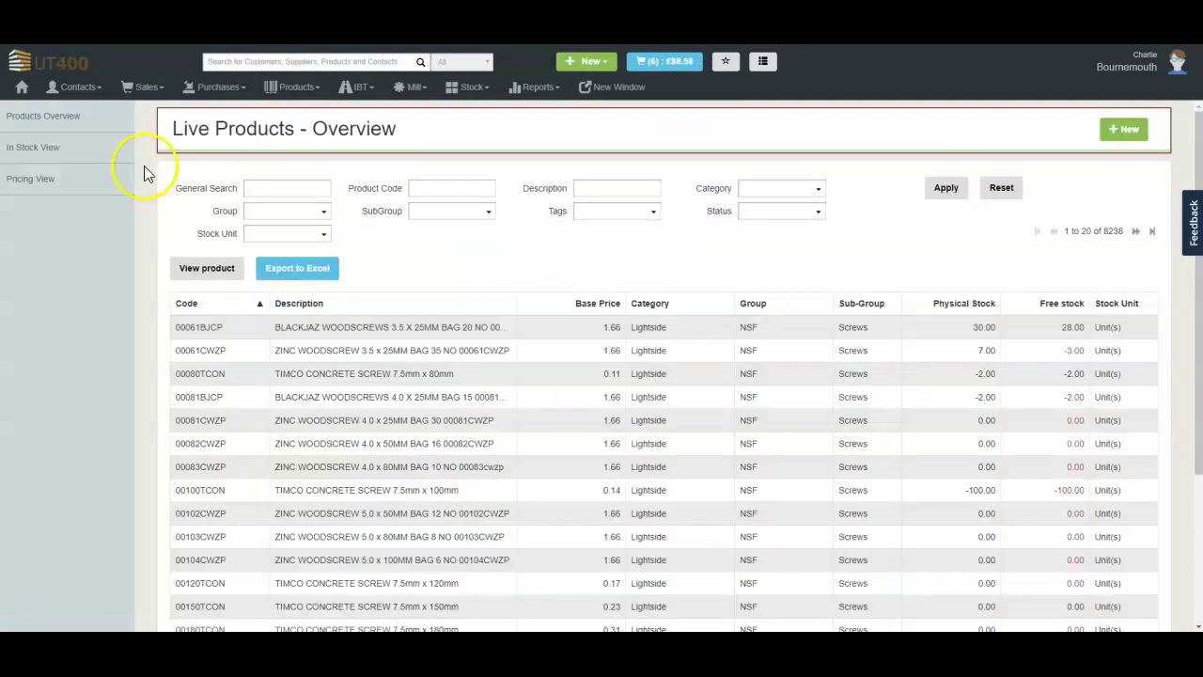
left_click(40, 147)
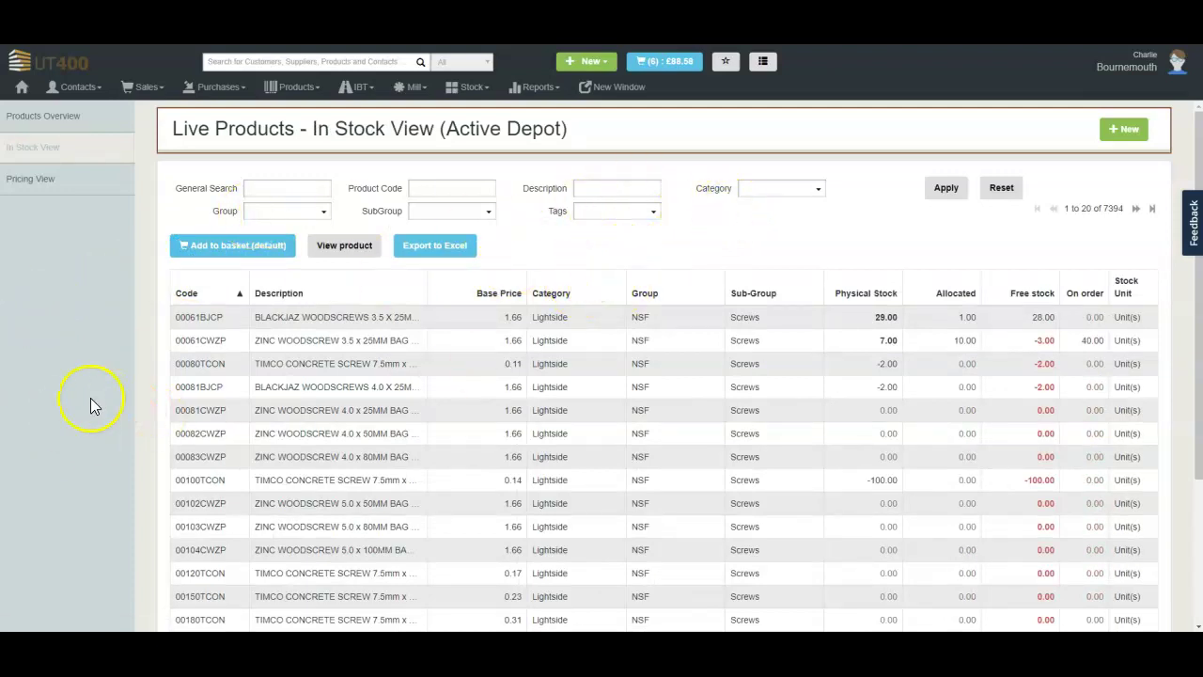
double_click(321, 318)
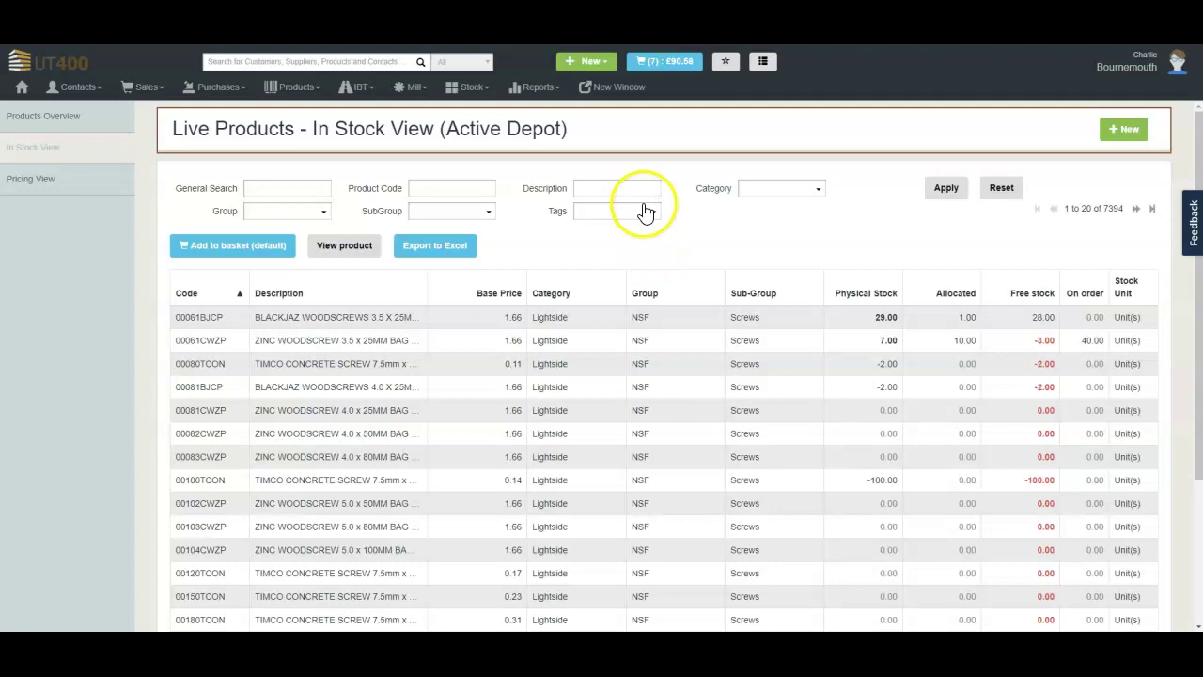
Remove the Gatemate rimlock from the basket and deselect every remaining line except the Elliotis plywood.
left_click(661, 61)
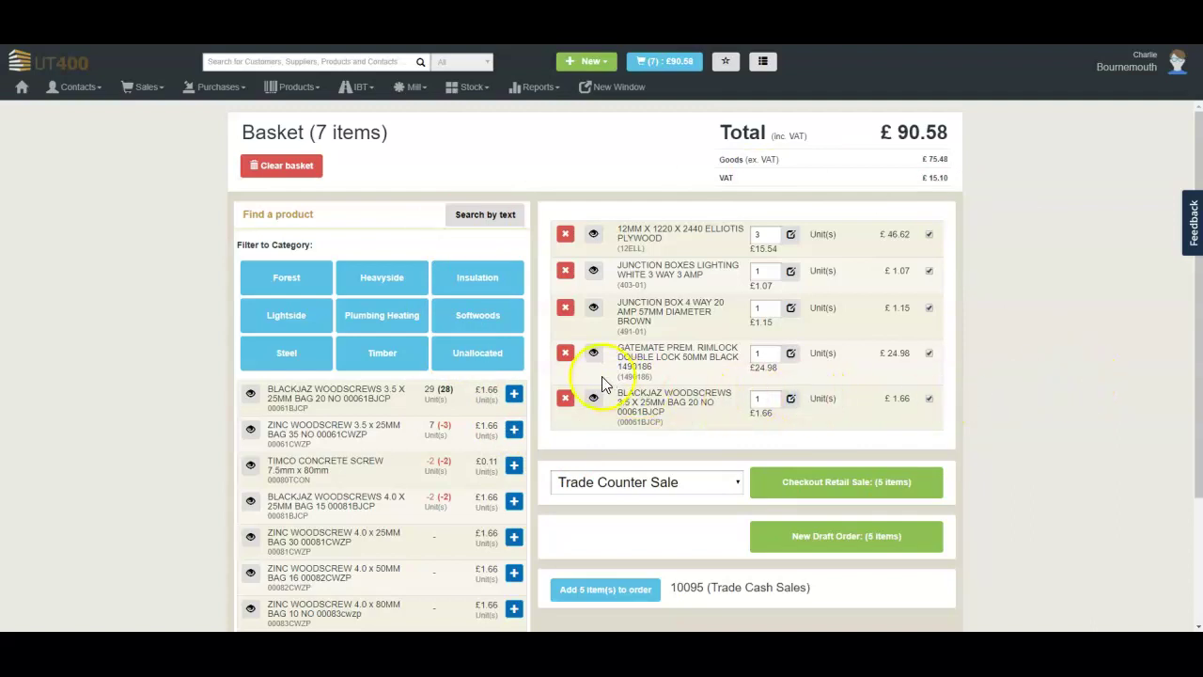
left_click(564, 353)
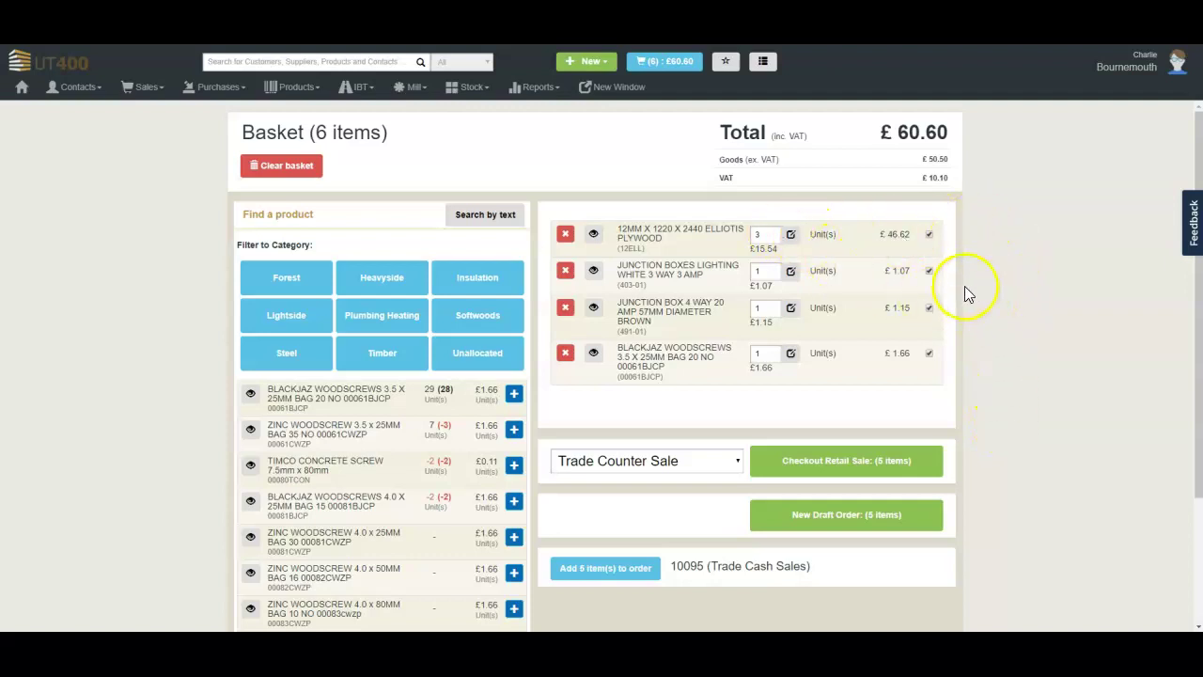
left_click(929, 308)
left_click(928, 354)
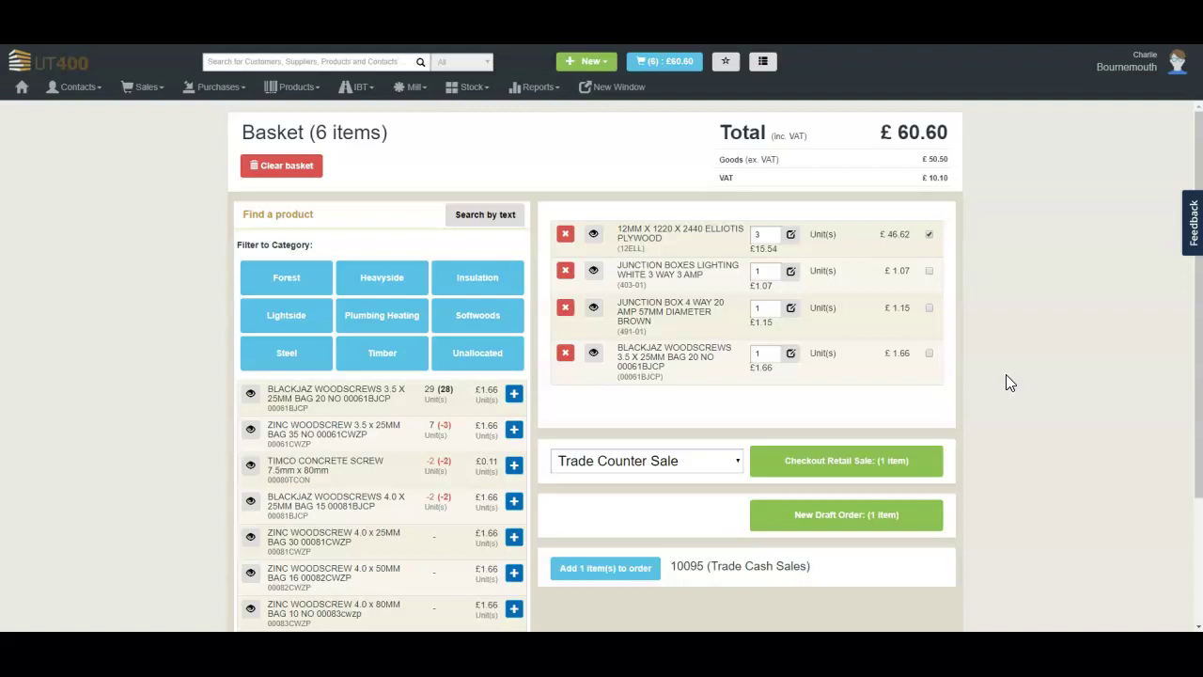
Create a new draft order from the selected basket line for 3MB Engineering Ltd, with the customer reference "fest".
scroll(1002, 481, "down", 1)
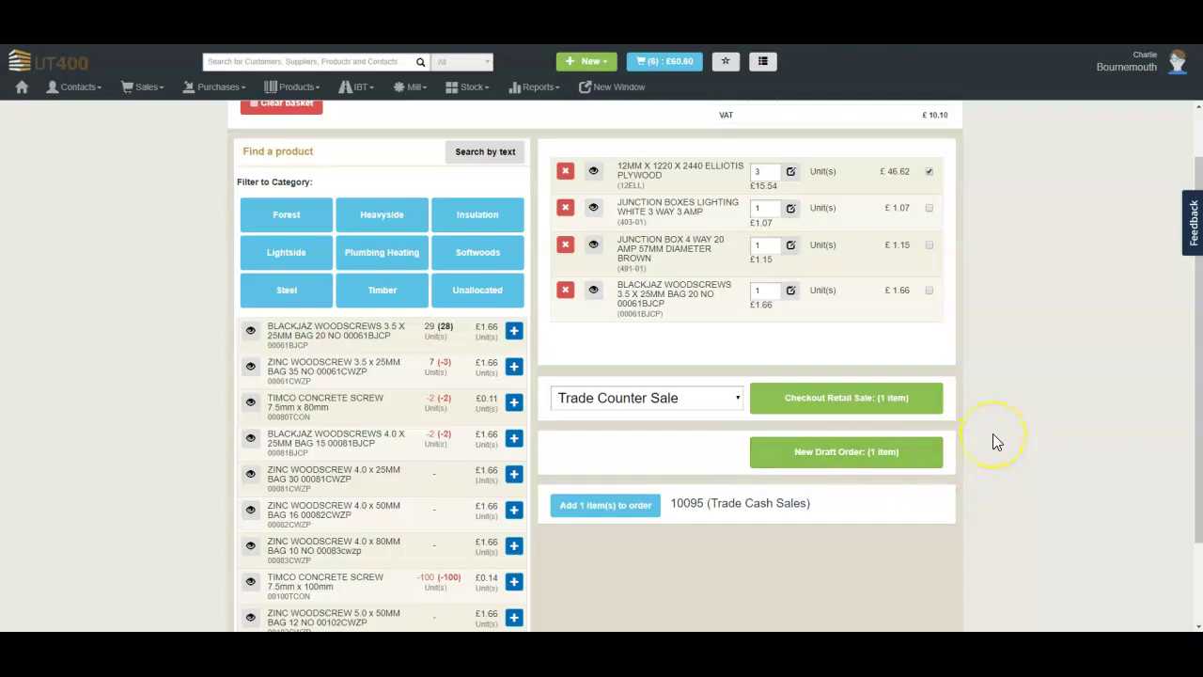
left_click(812, 451)
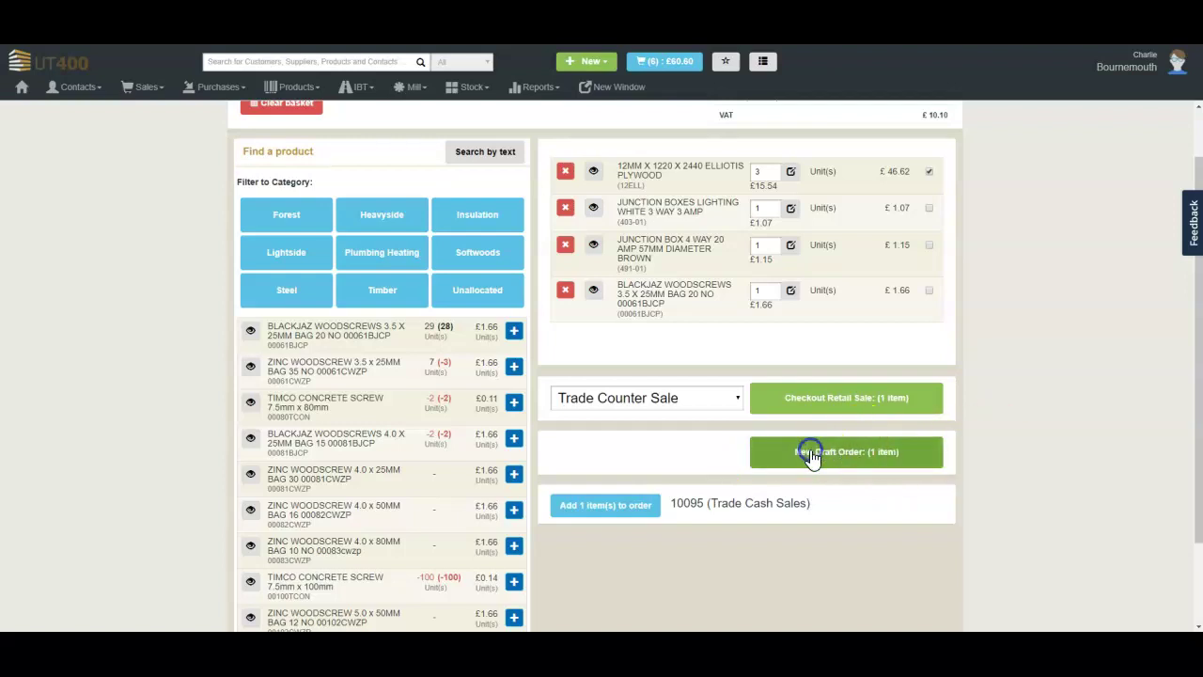
left_click(335, 237)
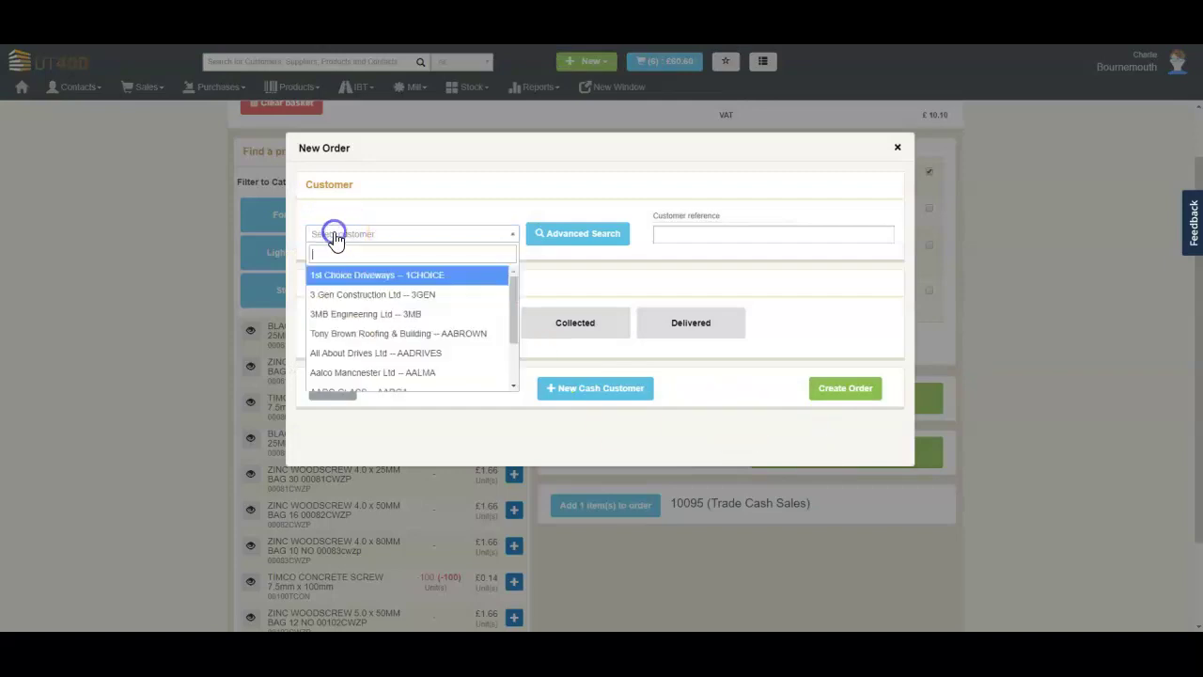
left_click(335, 315)
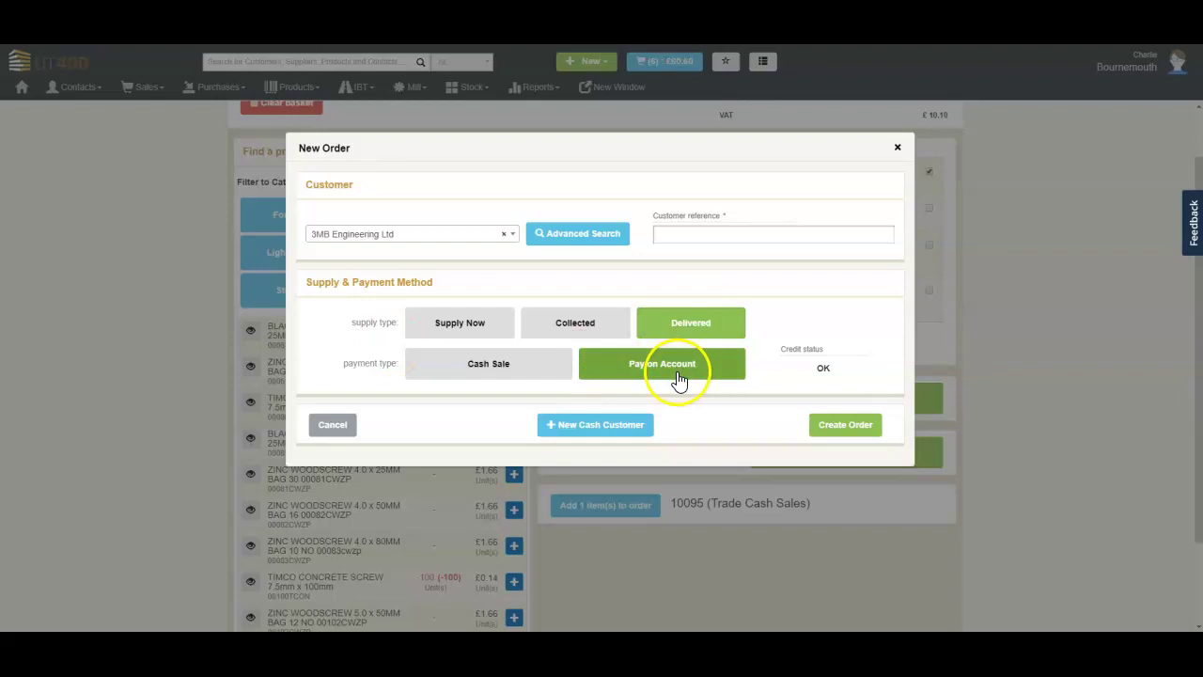
left_click(666, 234)
type("fest")
left_click(846, 428)
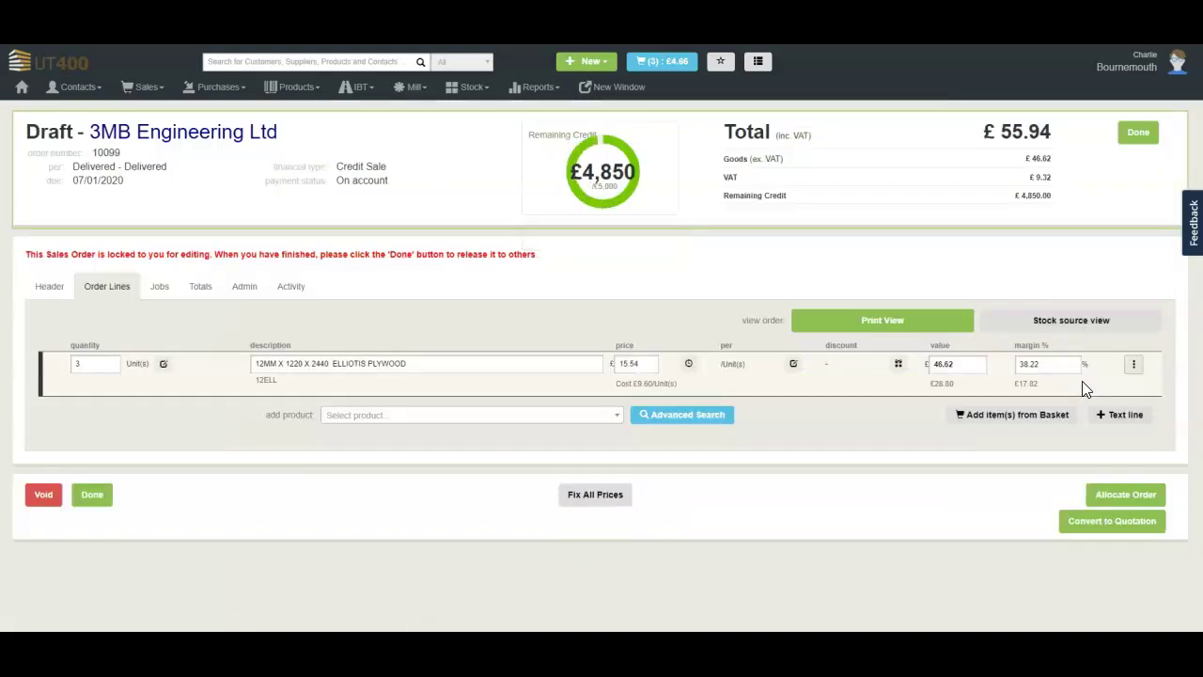
Add the 491-01 brown junction box and the Blackjaz woodscrews from the basket to the 3MB Engineering Ltd draft order.
left_click(789, 372)
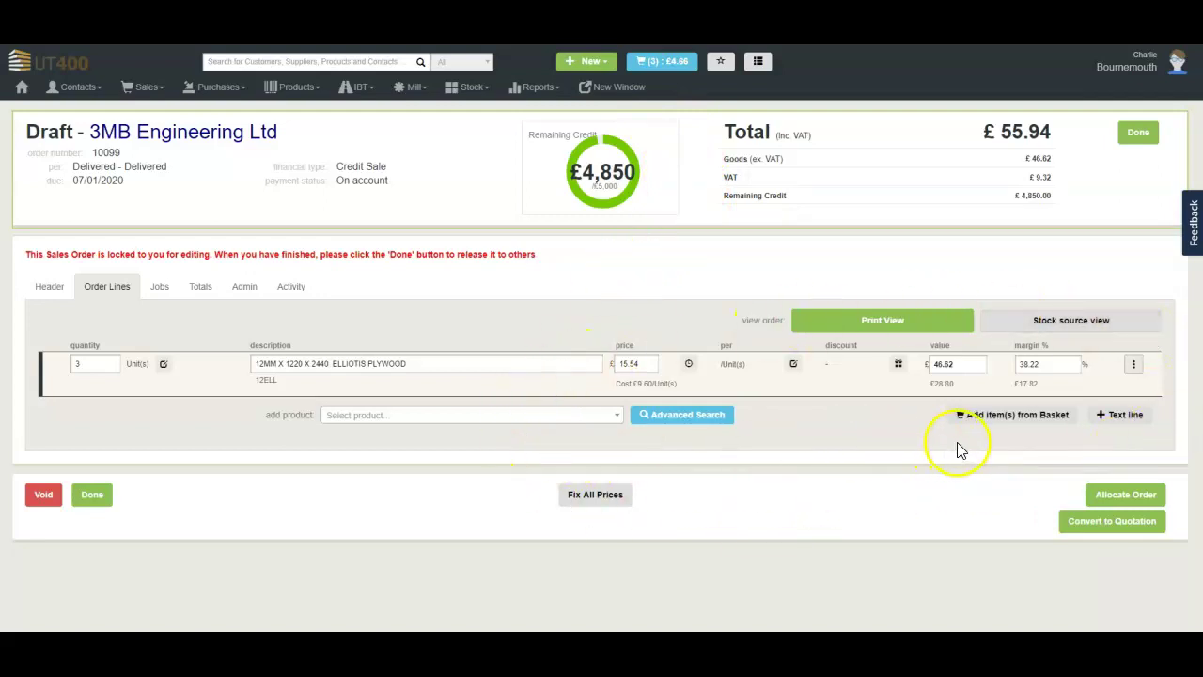
left_click(980, 423)
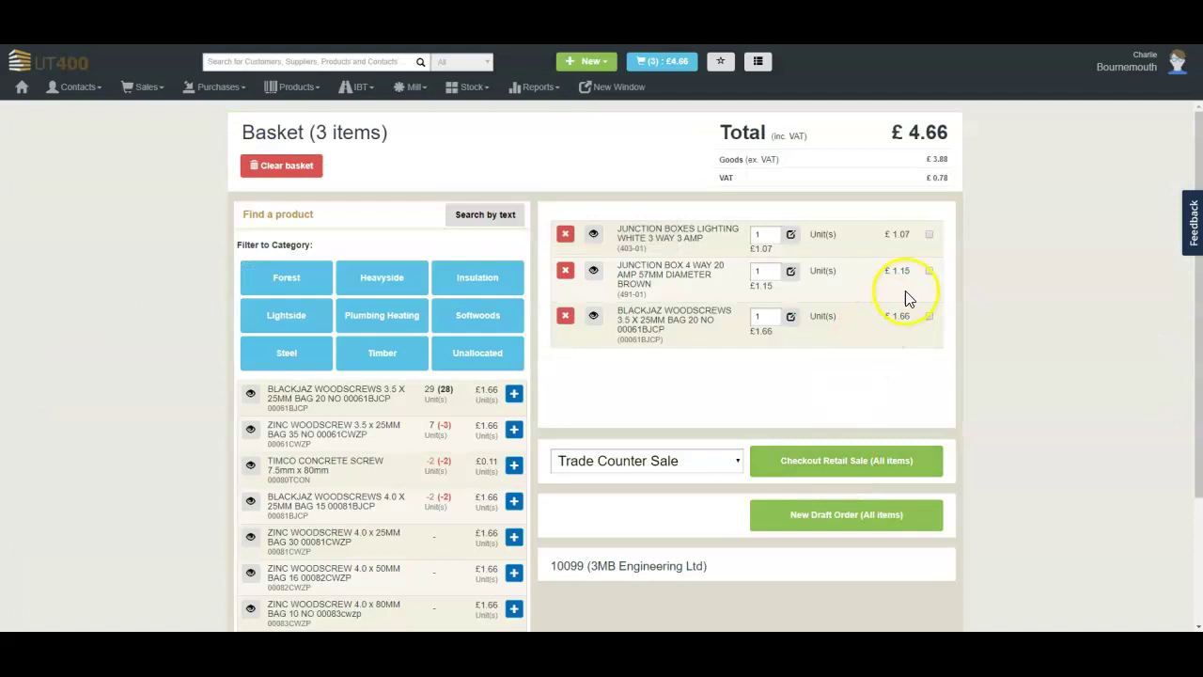
left_click(927, 318)
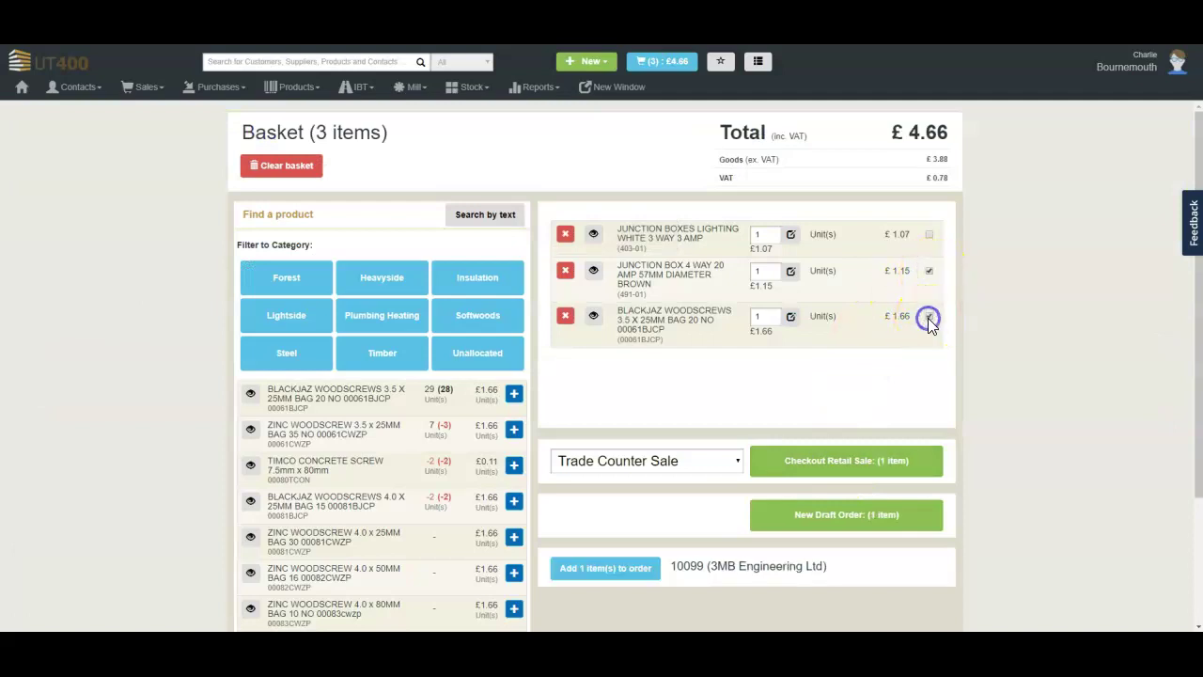
left_click(576, 568)
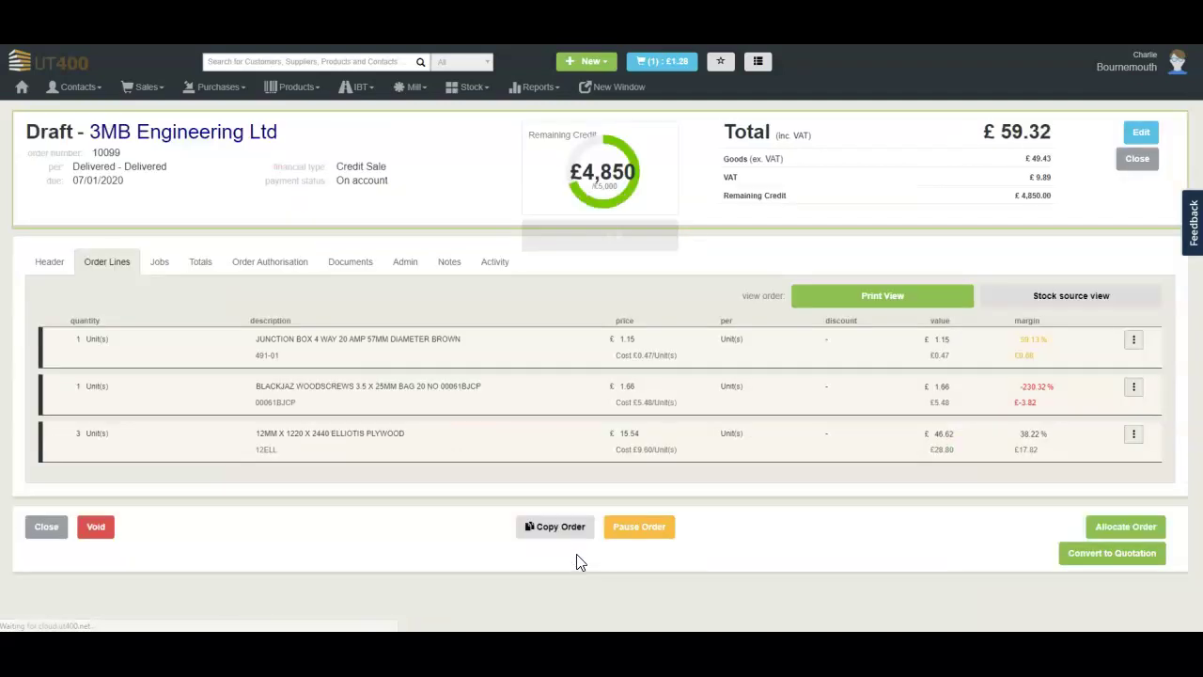
left_click(640, 528)
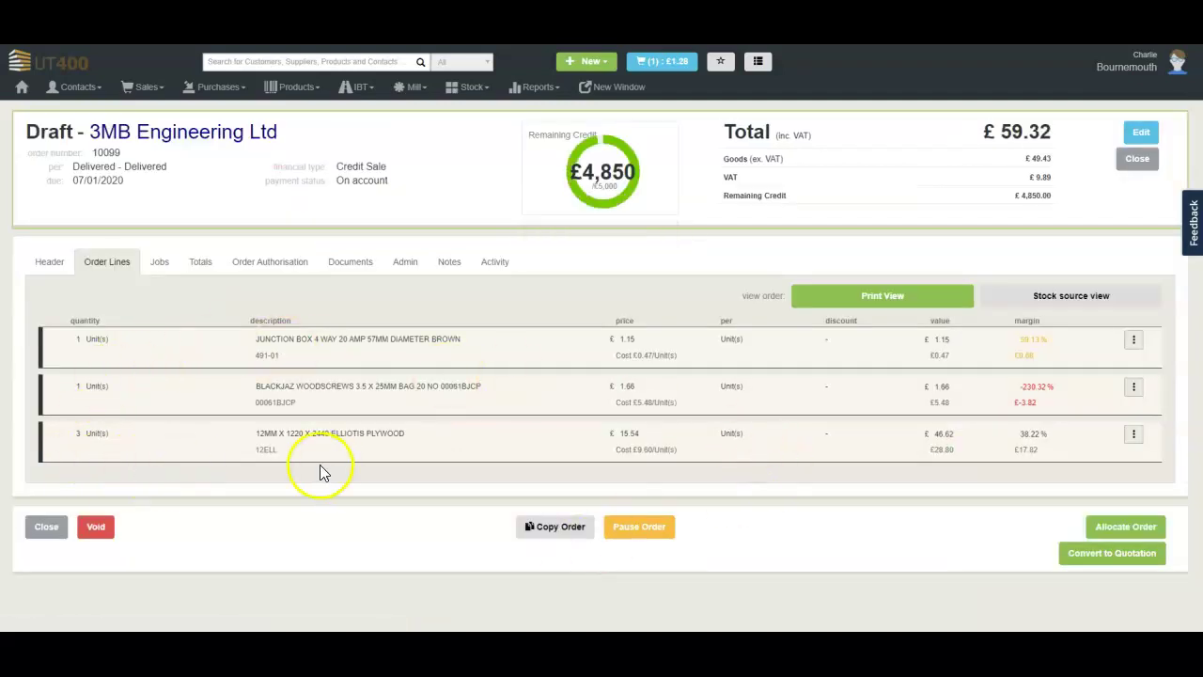